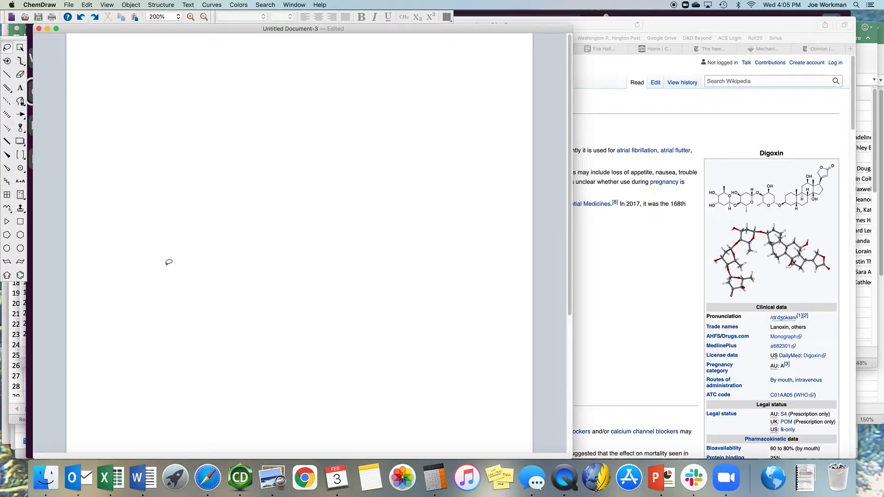
Step: Draw a horizontal row of nine fused cyclohexane rings near the top of the page
{"action": "left_click", "coordinate": [20, 235]}
{"action": "left_click", "coordinate": [167, 140]}
{"action": "left_click", "coordinate": [178, 134]}
{"action": "left_click_drag", "start_coordinate": [183, 157], "coordinate": [180, 159]}
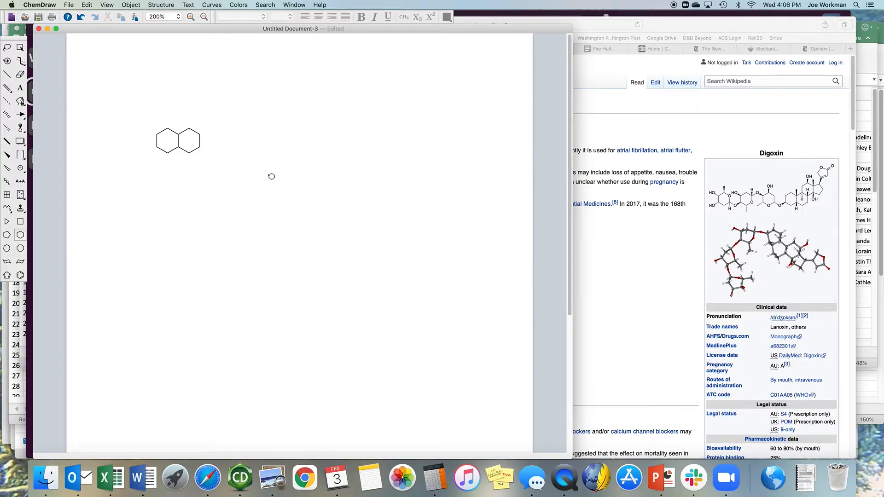
{"action": "left_click", "coordinate": [201, 140]}
{"action": "left_click", "coordinate": [222, 140]}
{"action": "left_click", "coordinate": [244, 140]}
{"action": "left_click", "coordinate": [265, 140]}
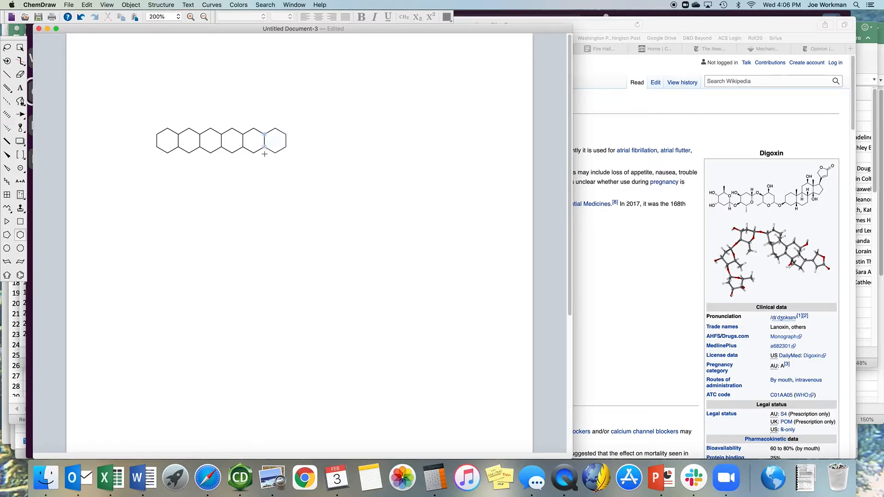
{"action": "left_click", "coordinate": [287, 140]}
{"action": "left_click", "coordinate": [309, 140]}
{"action": "left_click_drag", "start_coordinate": [156, 147], "coordinate": [155, 122]}
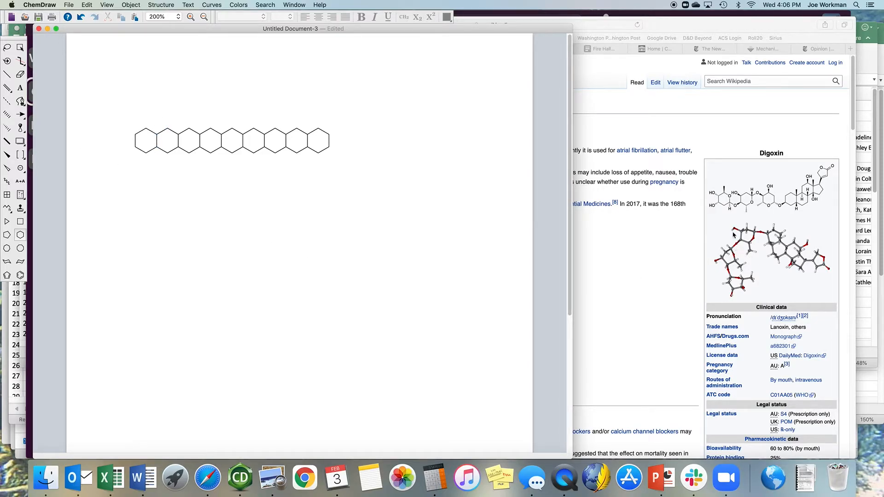
Step: Erase the first ring's outer vertical bond, the third ring's upper-left bond and the fifth ring's lower-left bond
{"action": "left_click", "coordinate": [20, 74]}
{"action": "left_click_drag", "start_coordinate": [137, 135], "coordinate": [137, 150]}
{"action": "left_click", "coordinate": [185, 131]}
{"action": "left_click", "coordinate": [225, 148]}
Step: Label the two open substituents of the first sugar ring OH and replace its upper-right ring atom with O
{"action": "left_click", "coordinate": [20, 88]}
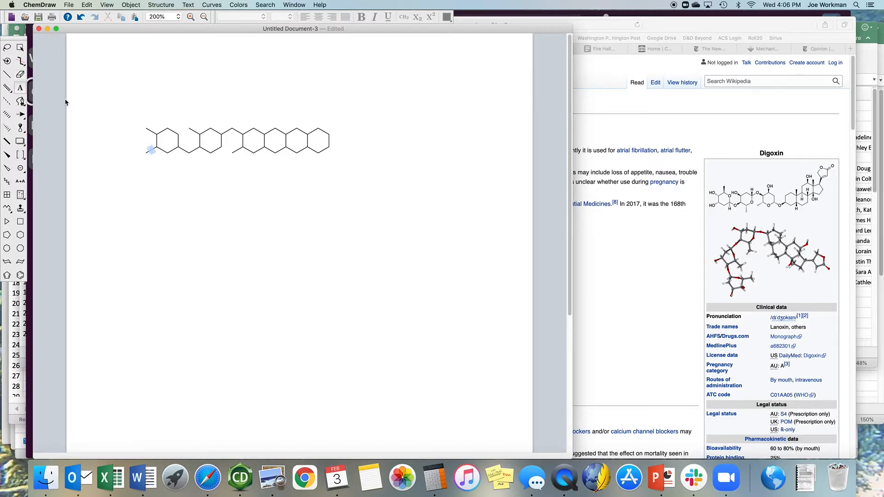
{"action": "left_click", "coordinate": [146, 128]}
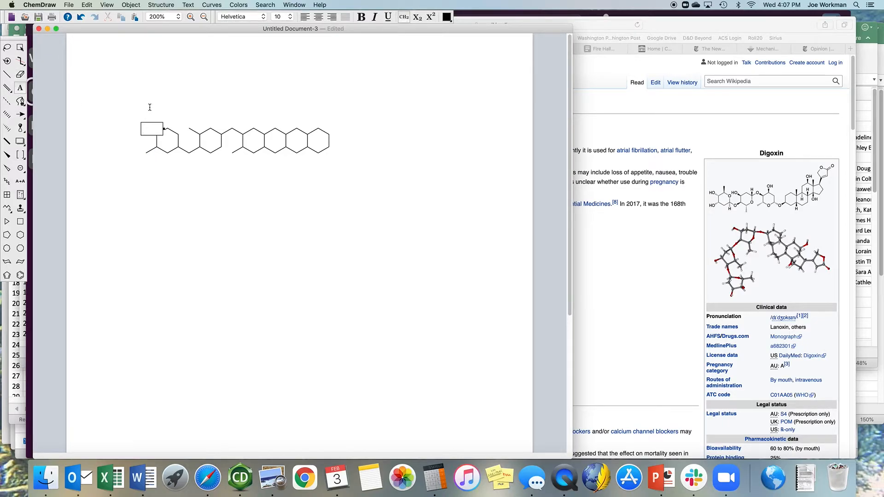
{"action": "type", "text": "OH"}
{"action": "key", "text": "Escape"}
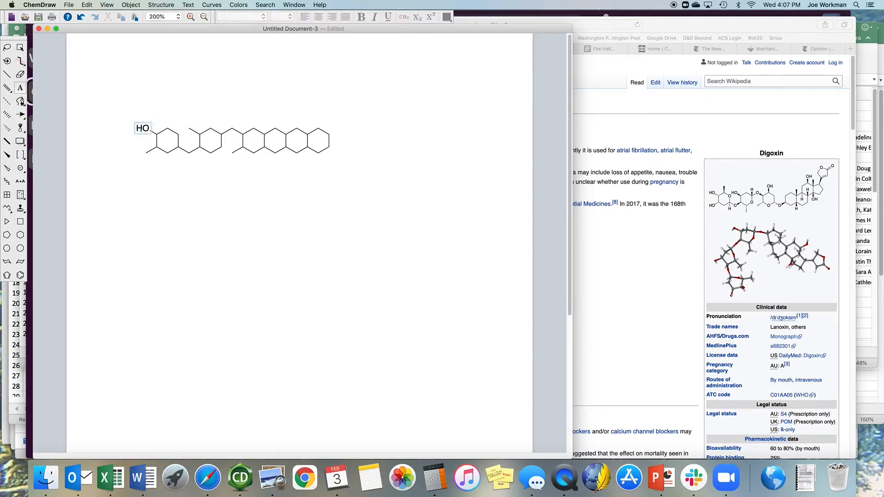
{"action": "double_click", "coordinate": [147, 153]}
{"action": "left_click", "coordinate": [179, 137]}
{"action": "type", "text": "O"}
{"action": "key", "text": "Return"}
Step: Add a wedged methyl at the top of the first sugar ring and a hashed bond labelled H at its lower-right carbon
{"action": "left_click", "coordinate": [7, 154]}
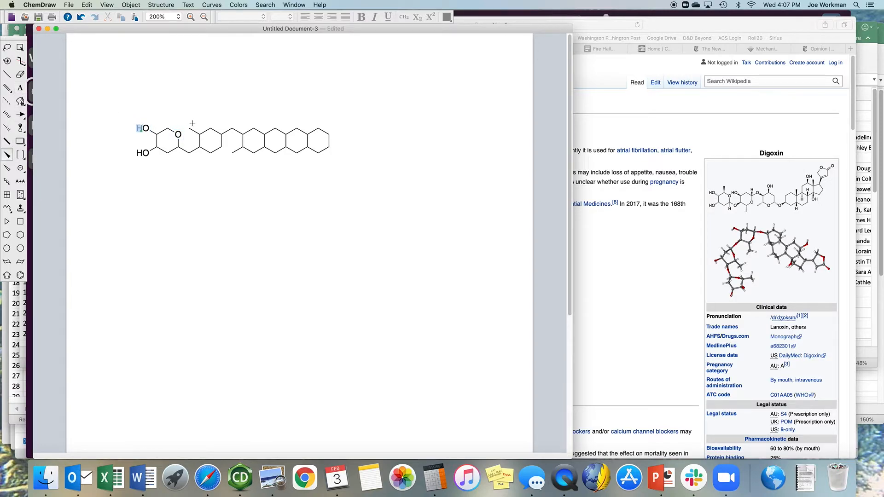
{"action": "left_click", "coordinate": [168, 128]}
{"action": "left_click", "coordinate": [7, 128]}
{"action": "left_click_drag", "start_coordinate": [178, 148], "coordinate": [177, 163]}
{"action": "left_click", "coordinate": [20, 87]}
{"action": "left_click", "coordinate": [177, 163]}
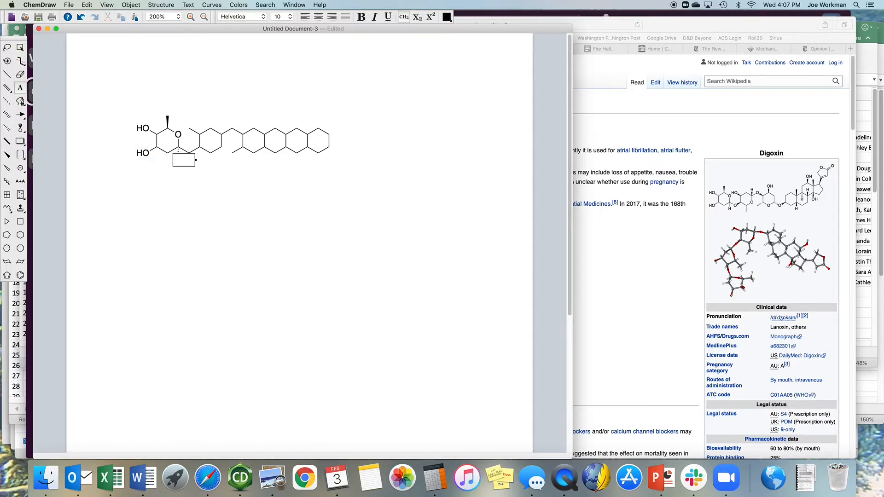
{"action": "type", "text": "H"}
{"action": "key", "text": "Escape"}
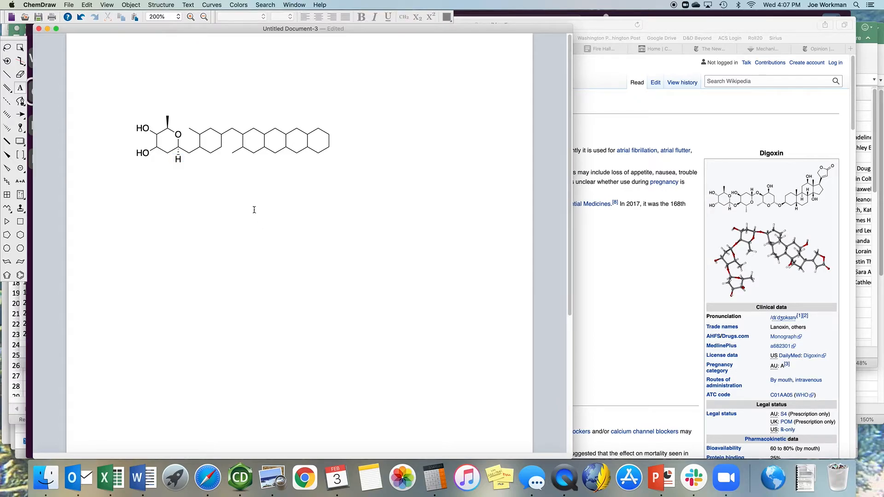
Step: Label the second sugar ring's upper-left substituent OH and the atom linking the first two sugar rings O
{"action": "left_click", "coordinate": [189, 128]}
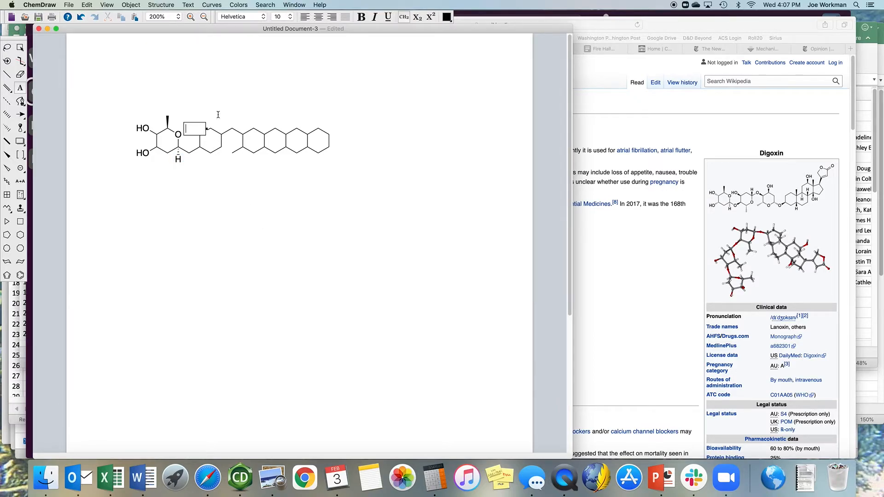
{"action": "type", "text": "OH"}
{"action": "key", "text": "Escape"}
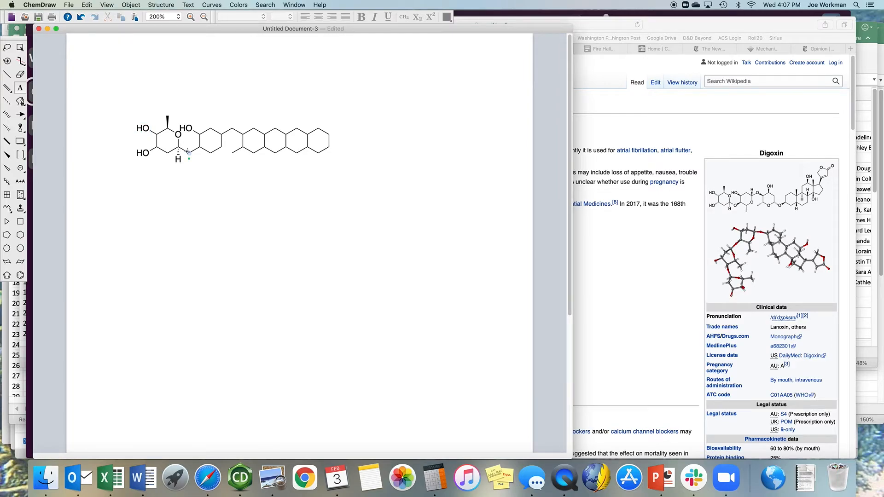
{"action": "left_click", "coordinate": [187, 151]}
{"action": "type", "text": "O"}
{"action": "key", "text": "Return"}
Step: Add a hashed methyl below the second sugar ring and place the remaining ring and linking O atoms through to the fused rings
{"action": "left_click", "coordinate": [10, 129]}
{"action": "left_click", "coordinate": [210, 153]}
{"action": "left_click", "coordinate": [20, 87]}
{"action": "left_click", "coordinate": [222, 146]}
{"action": "type", "text": "O"}
{"action": "left_click", "coordinate": [242, 204]}
{"action": "key", "text": "o"}
{"action": "key", "text": "o"}
{"action": "key", "text": "o"}
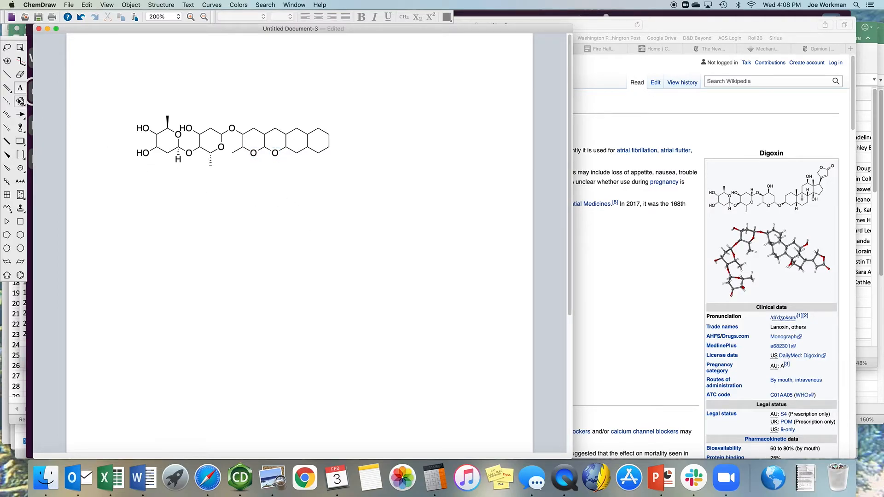
Step: Erase the extra top atom between the third sugar and the fused rings, and hash the first sugar's OH bonds and third sugar's methyl and linking bonds
{"action": "left_click", "coordinate": [275, 129]}
{"action": "left_click", "coordinate": [7, 127]}
{"action": "left_click", "coordinate": [153, 133]}
{"action": "left_click", "coordinate": [152, 150]}
{"action": "left_click", "coordinate": [7, 155]}
{"action": "left_click", "coordinate": [8, 128]}
{"action": "left_click", "coordinate": [238, 152]}
{"action": "left_click", "coordinate": [269, 150]}
Step: Convert the second sugar's OH and lower-left linking O bonds and the third sugar's upper-left linking O bond to solid wedges
{"action": "left_click", "coordinate": [7, 154]}
{"action": "left_click", "coordinate": [193, 129]}
{"action": "left_click", "coordinate": [193, 150]}
{"action": "left_click", "coordinate": [236, 132]}
Step: Add an upward wedge bond labelled H at the second sugar ring's upper-right carbon
{"action": "left_click", "coordinate": [221, 133]}
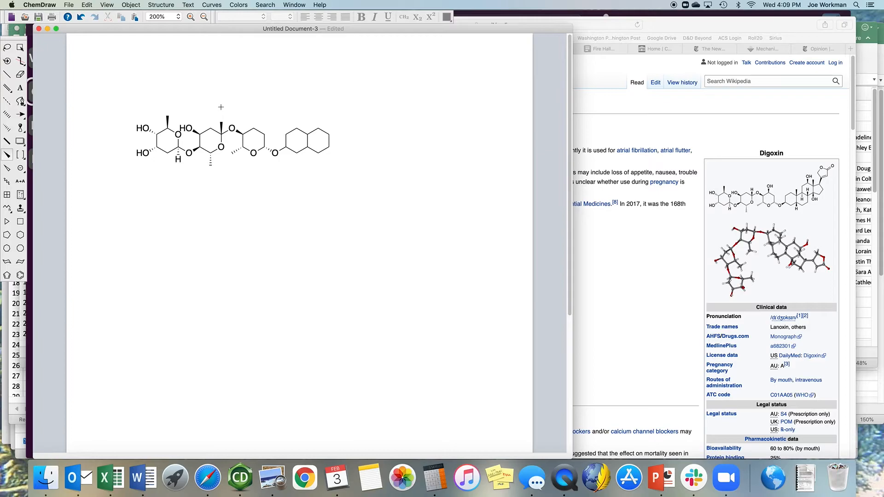
{"action": "left_click", "coordinate": [19, 87]}
{"action": "left_click", "coordinate": [221, 123]}
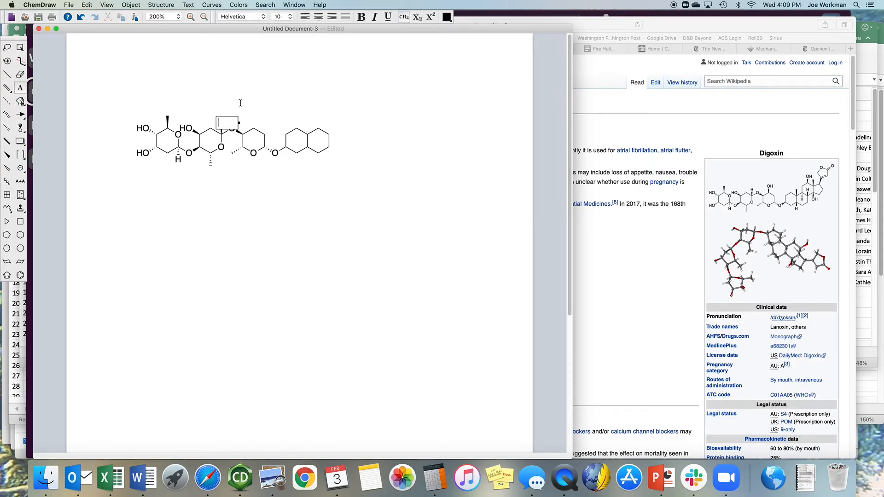
{"action": "type", "text": "H"}
{"action": "key", "text": "Return"}
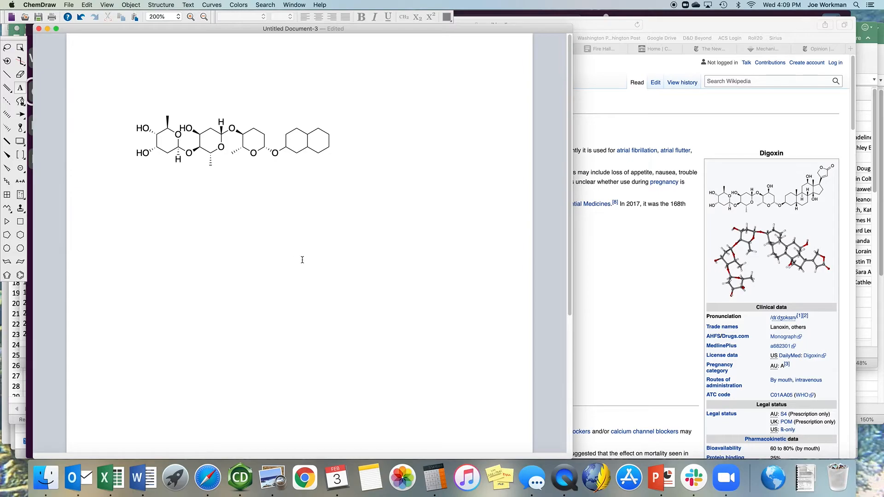
Step: Add an upward wedge bond labelled OH at the top carbon of the third sugar ring
{"action": "left_click", "coordinate": [4, 156]}
{"action": "left_click_drag", "start_coordinate": [253, 125], "coordinate": [253, 111]}
{"action": "left_click", "coordinate": [20, 87]}
{"action": "left_click", "coordinate": [253, 114]}
{"action": "type", "text": "OH"}
{"action": "key", "text": "Escape"}
Step: Fuse a third cyclohexane ring onto the steroid core's upper-right bond and a cyclopentane ring onto that new ring
{"action": "left_click", "coordinate": [20, 234]}
{"action": "left_click", "coordinate": [325, 132]}
{"action": "left_click", "coordinate": [7, 236]}
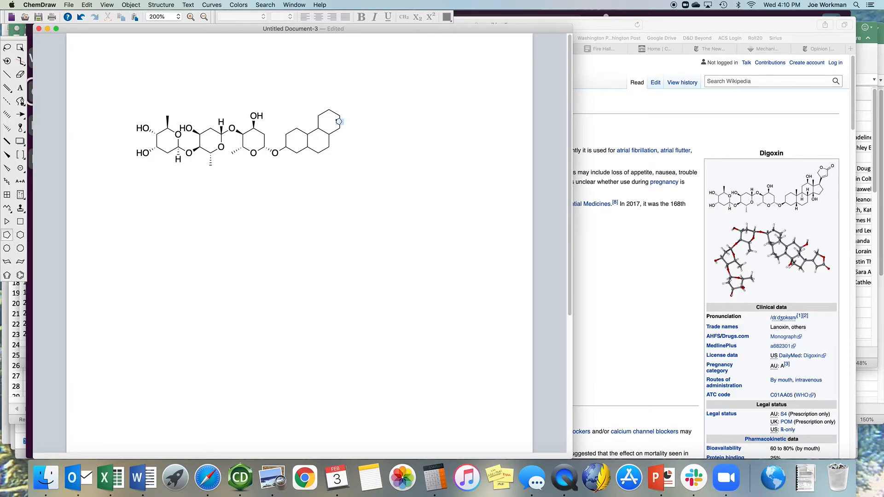
{"action": "left_click", "coordinate": [340, 115]}
{"action": "left_click_drag", "start_coordinate": [347, 126], "coordinate": [341, 137]}
Step: Add a wedge bond at the top of the fused five-membered ring and attach a cyclopentane ring to its end
{"action": "left_click", "coordinate": [7, 154]}
{"action": "left_click", "coordinate": [351, 112]}
{"action": "left_click", "coordinate": [7, 235]}
{"action": "left_click", "coordinate": [353, 99]}
Step: Add six solid wedge bonds to the steroid core for its methyl, hydrogen and hydroxyl substituents
{"action": "left_click", "coordinate": [7, 154]}
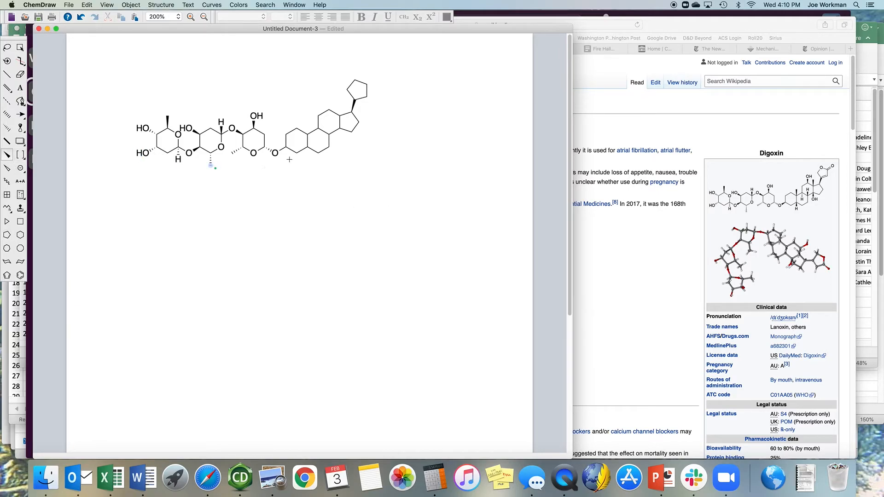
{"action": "left_click", "coordinate": [307, 134]}
{"action": "left_click", "coordinate": [307, 148]}
{"action": "left_click_drag", "start_coordinate": [304, 176], "coordinate": [303, 181]}
{"action": "left_click_drag", "start_coordinate": [329, 134], "coordinate": [330, 118]}
{"action": "left_click_drag", "start_coordinate": [339, 130], "coordinate": [339, 103]}
{"action": "left_click_drag", "start_coordinate": [329, 111], "coordinate": [329, 97]}
Step: Label the steroid core's upper and lower hydroxyl wedges OH, and its bottom and inner hydrogen wedges H
{"action": "left_click", "coordinate": [21, 87]}
{"action": "left_click", "coordinate": [341, 140]}
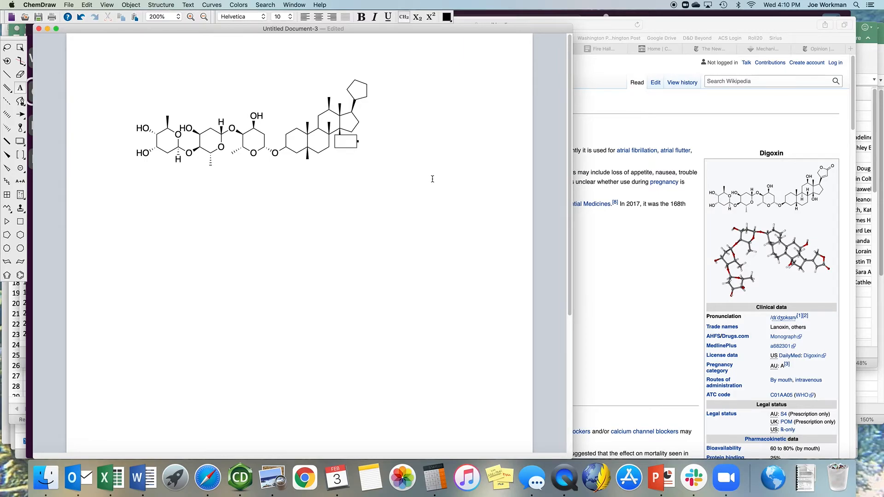
{"action": "type", "text": "OH"}
{"action": "key", "text": "Return"}
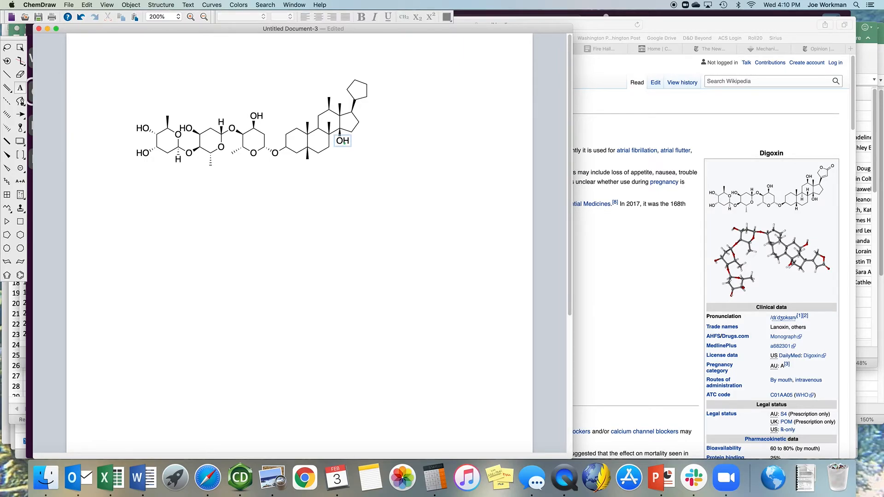
{"action": "left_click", "coordinate": [328, 97]}
{"action": "left_click", "coordinate": [330, 58]}
{"action": "left_click", "coordinate": [307, 158]}
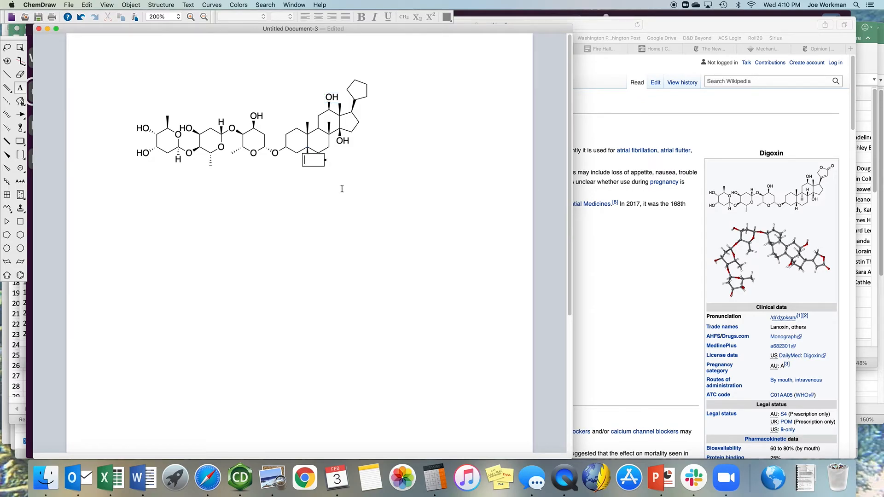
{"action": "type", "text": "H"}
{"action": "key", "text": "Escape"}
{"action": "key", "text": "h"}
Step: Add a hashed bond labelled H inside the steroid core and convert the bond from the linking O to a wedge
{"action": "left_click", "coordinate": [7, 127]}
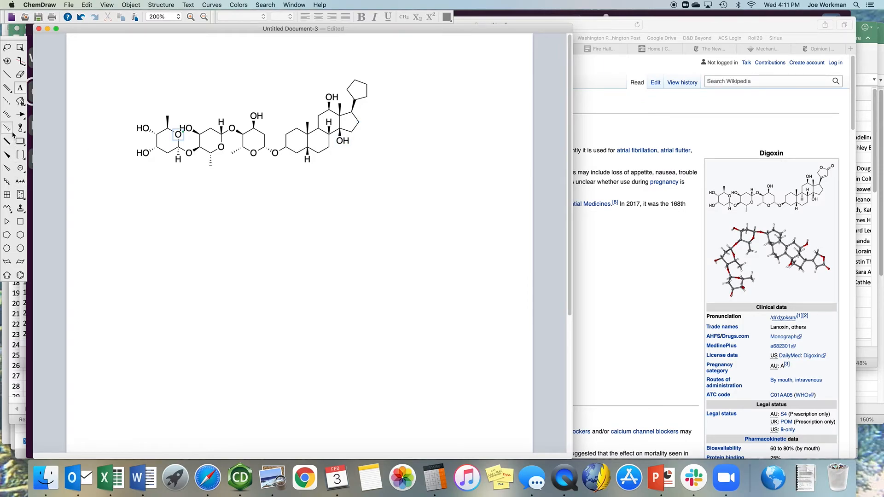
{"action": "left_click", "coordinate": [319, 132]}
{"action": "left_click", "coordinate": [20, 88]}
{"action": "left_click", "coordinate": [319, 140]}
{"action": "type", "text": "H"}
{"action": "left_click", "coordinate": [7, 155]}
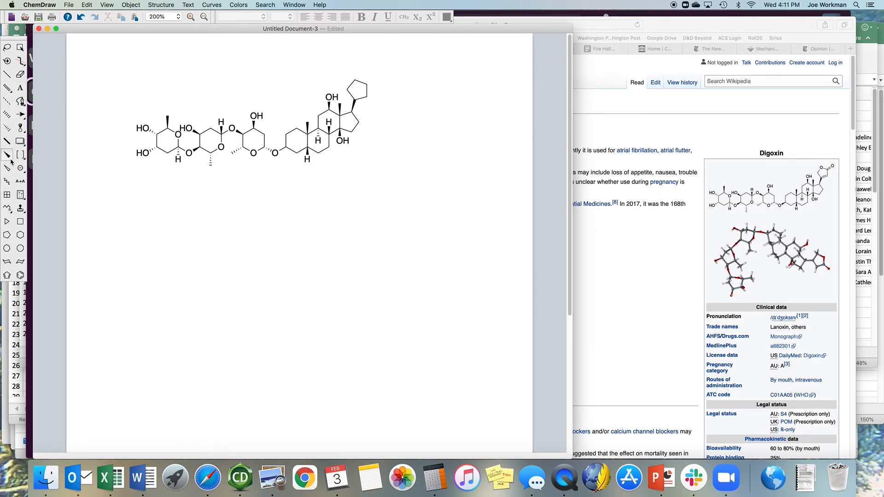
{"action": "left_click", "coordinate": [280, 150]}
Step: Turn the terminal cyclopentane into an unsaturated lactone with a double-bonded O, a ring O and a double bond in the ring
{"action": "left_click", "coordinate": [6, 74]}
{"action": "left_click_drag", "start_coordinate": [367, 83], "coordinate": [385, 71]}
{"action": "left_click", "coordinate": [372, 82]}
{"action": "left_click", "coordinate": [19, 87]}
{"action": "left_click", "coordinate": [377, 78]}
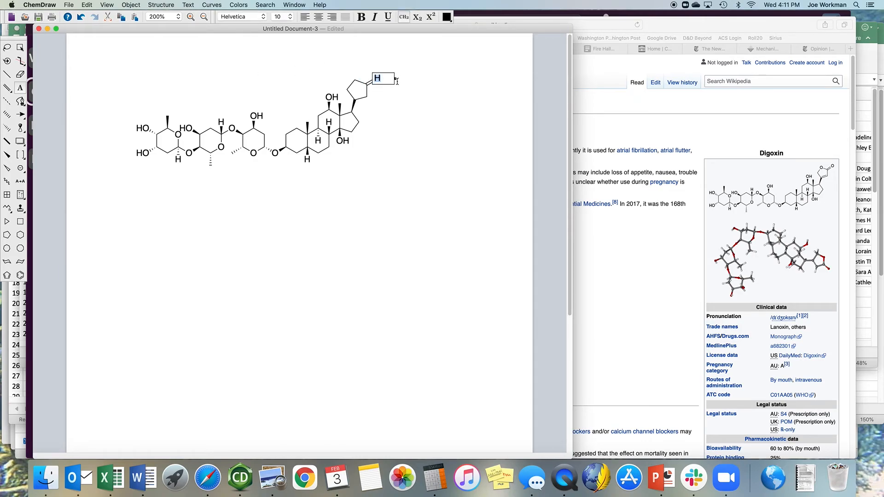
{"action": "type", "text": "O"}
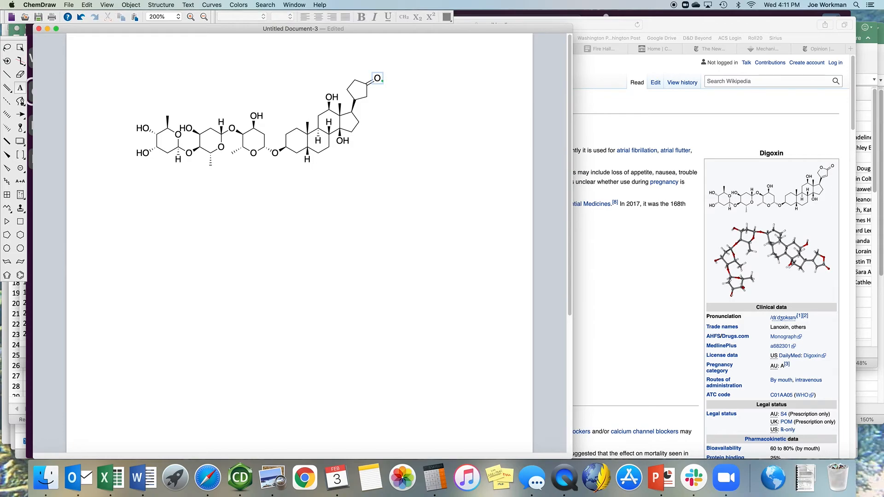
{"action": "type", "text": "o"}
{"action": "left_click", "coordinate": [7, 74]}
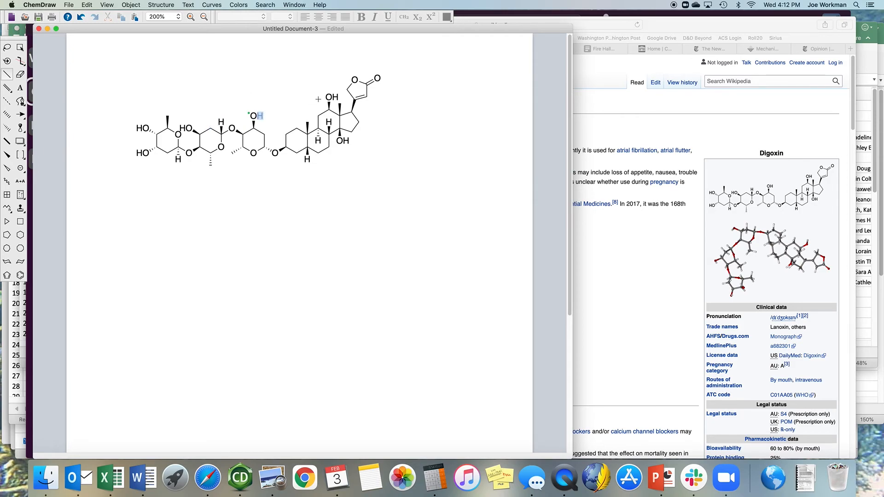
Step: Select the whole structure and enlarge it to about 125%, leaving the document's drawing and text settings unchanged
{"action": "left_click", "coordinate": [7, 46]}
{"action": "double_click", "coordinate": [7, 47]}
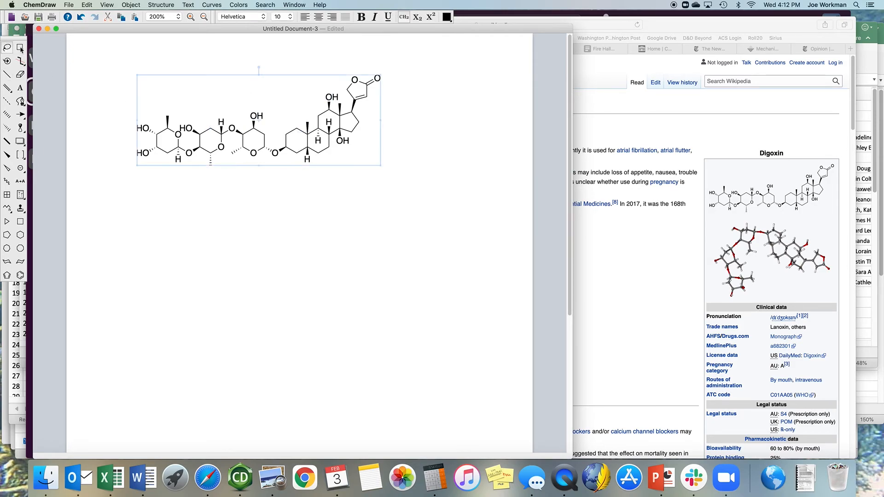
{"action": "left_click_drag", "start_coordinate": [380, 164], "coordinate": [449, 206]}
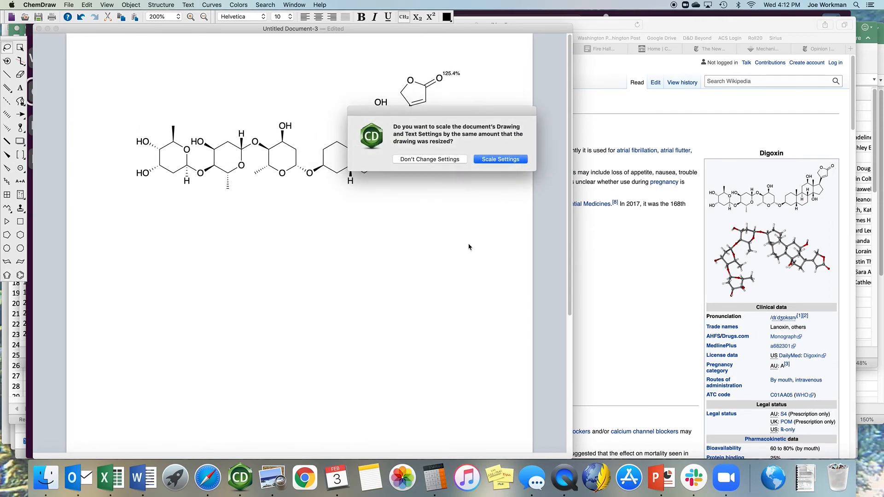
{"action": "left_click", "coordinate": [435, 159]}
{"action": "left_click", "coordinate": [458, 233]}
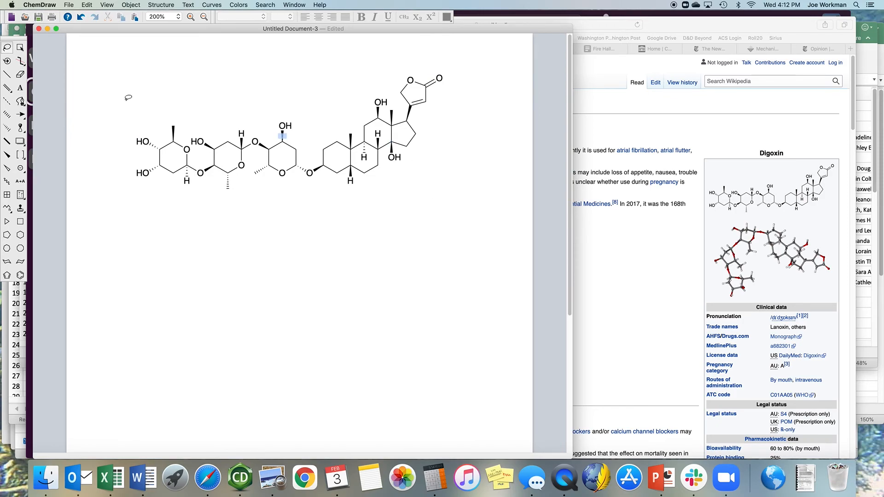
Step: Add the caption "Digoxin" centred below the structure
{"action": "left_click", "coordinate": [20, 88]}
{"action": "left_click", "coordinate": [249, 203]}
{"action": "type", "text": "Digoxin"}
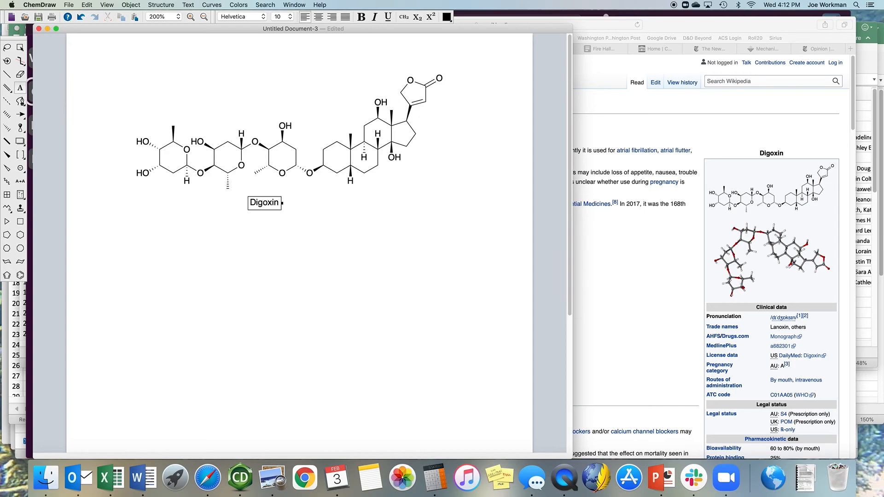
{"action": "left_click", "coordinate": [384, 246]}
Step: Save the document as Digoxin in ChemDraw XML format in the CHE 241 Spring 2021 folder
{"action": "left_click", "coordinate": [69, 5]}
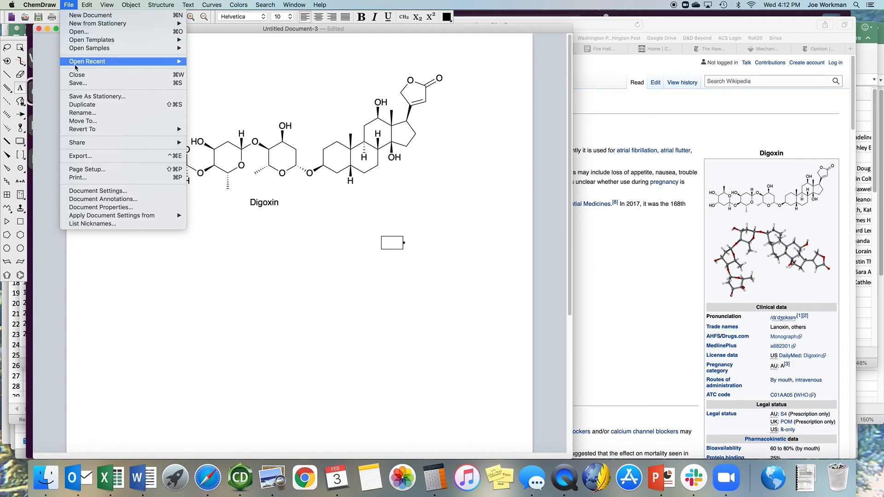
{"action": "left_click", "coordinate": [78, 84]}
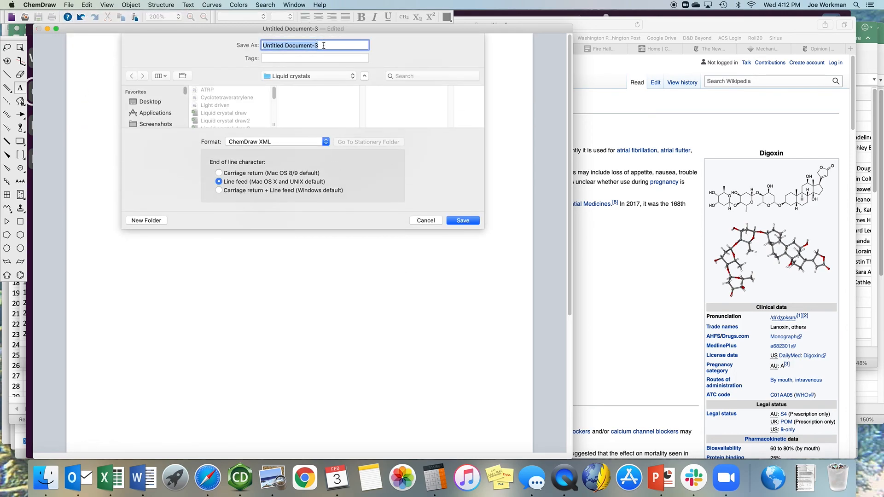
{"action": "type", "text": "Digoxin"}
{"action": "scroll", "coordinate": [186, 97], "scroll_direction": "down", "scroll_amount": 5}
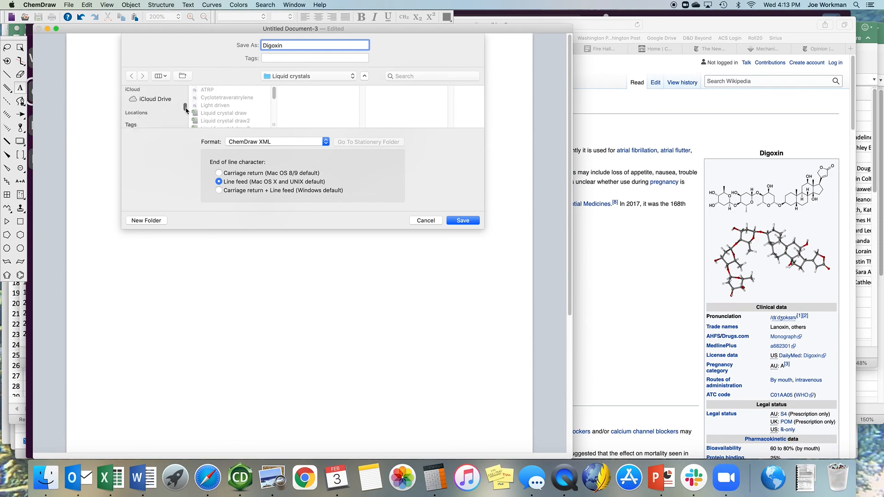
{"action": "left_click", "coordinate": [166, 108]}
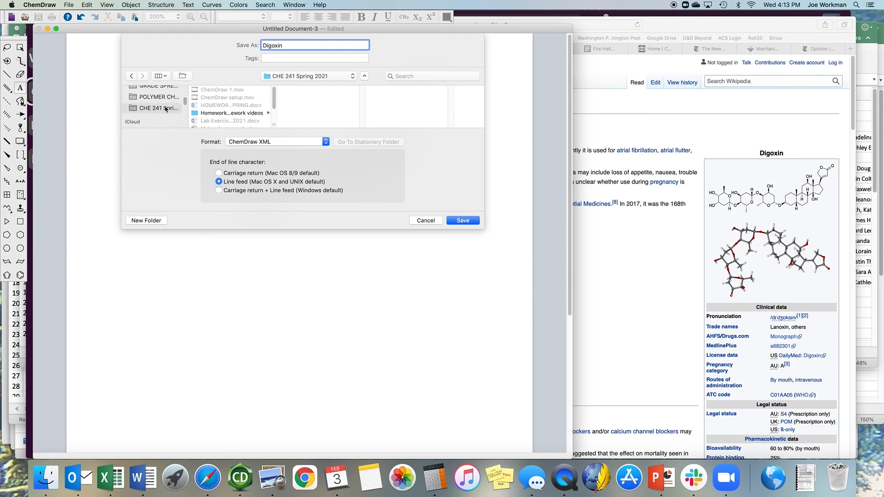
{"action": "left_click", "coordinate": [463, 221]}
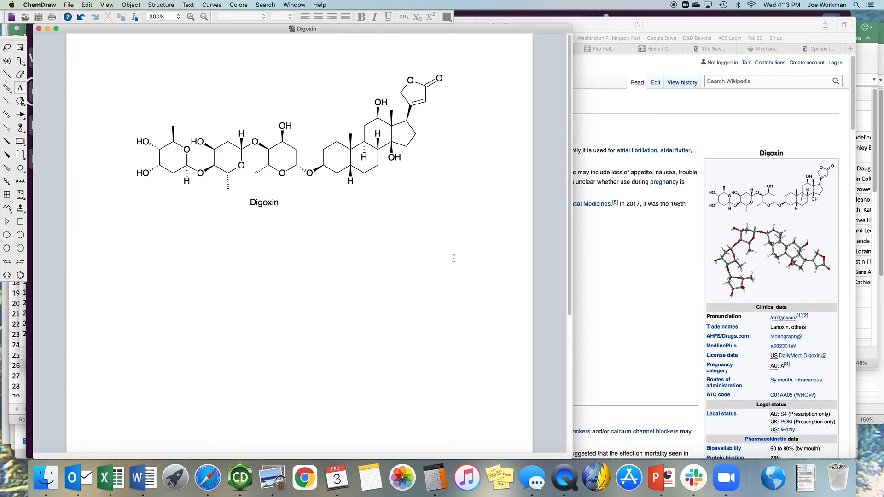